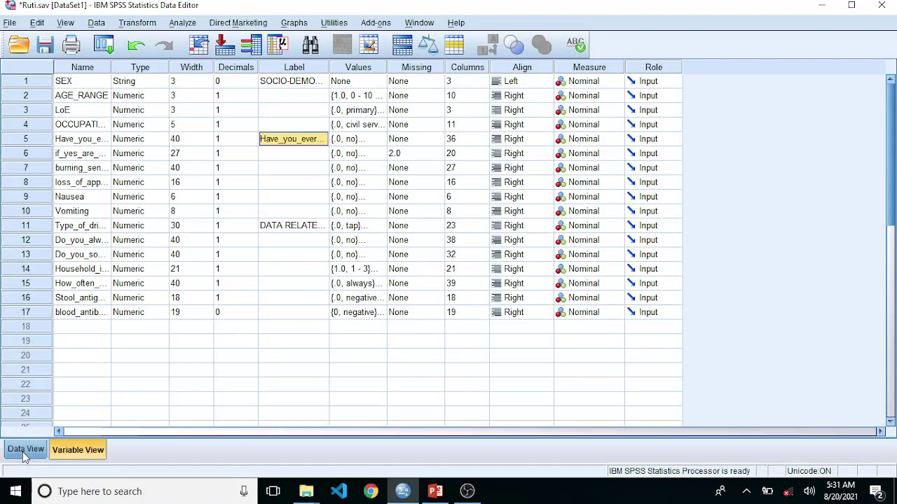
Step: Switch to the case data and start a Crosstabs analysis with Stool_antigen_test_result as the column variable
left_click(26, 450)
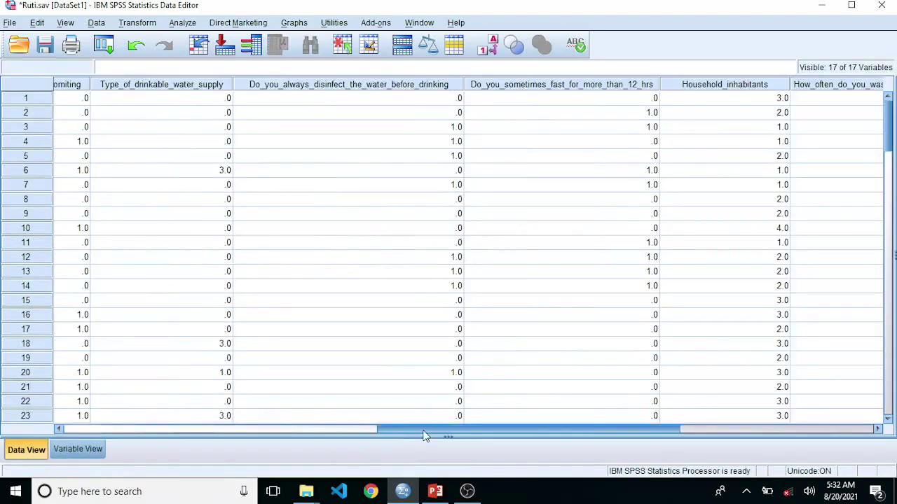
left_click_drag(426, 430, 608, 418)
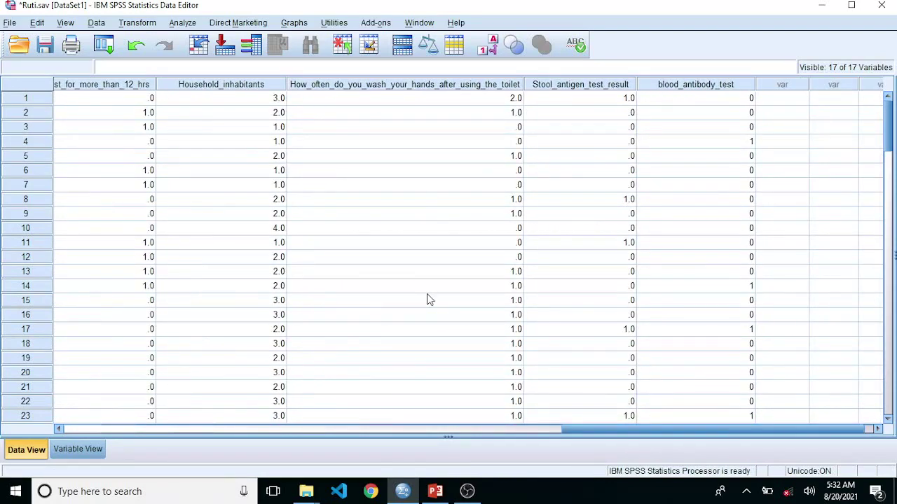
left_click_drag(607, 433, 84, 393)
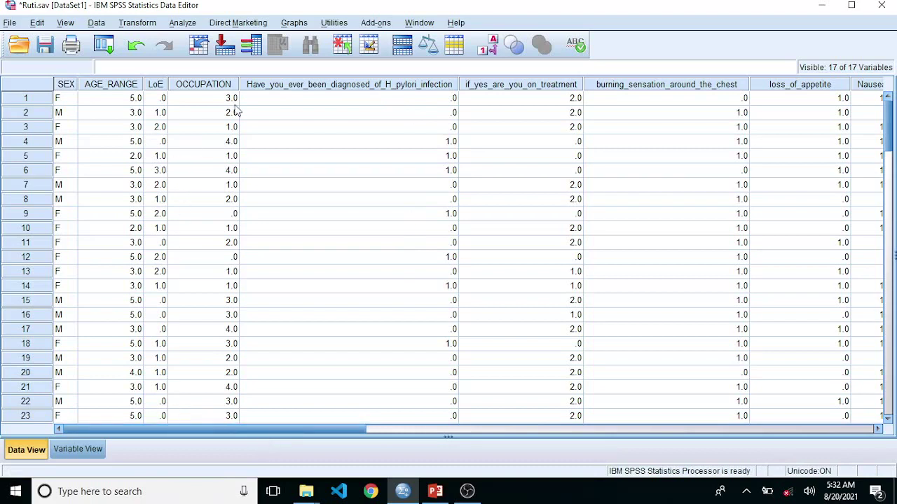
left_click(182, 24)
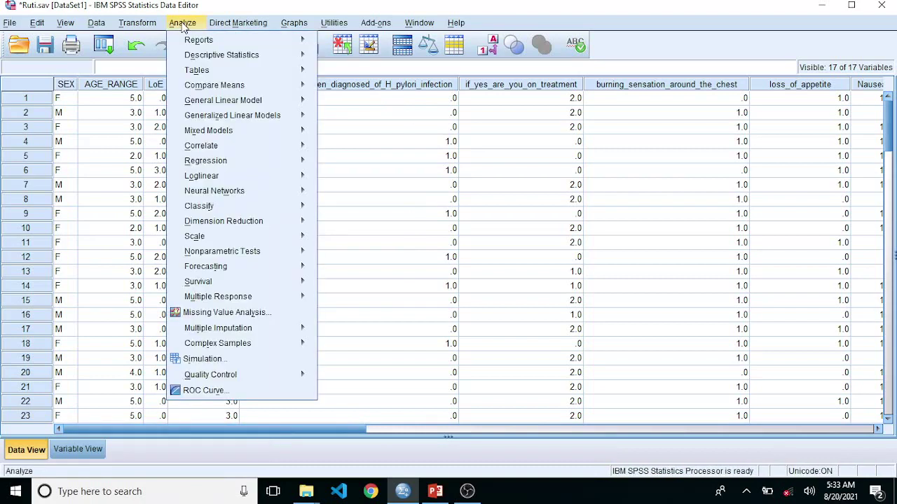
mouse_move(197, 55)
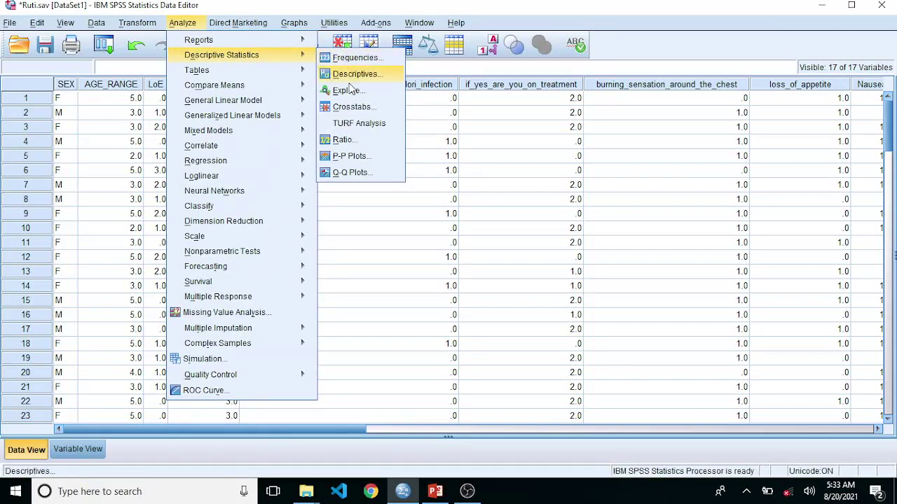
left_click(354, 109)
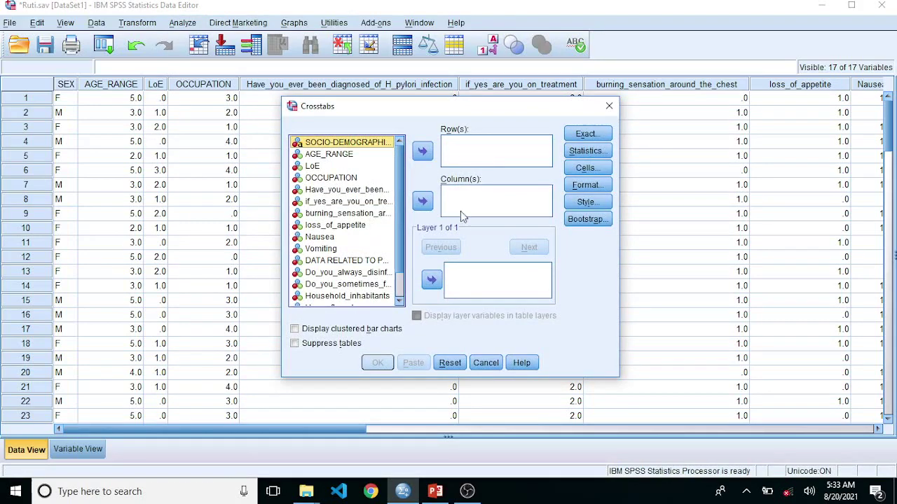
scroll(401, 213, "down", 1)
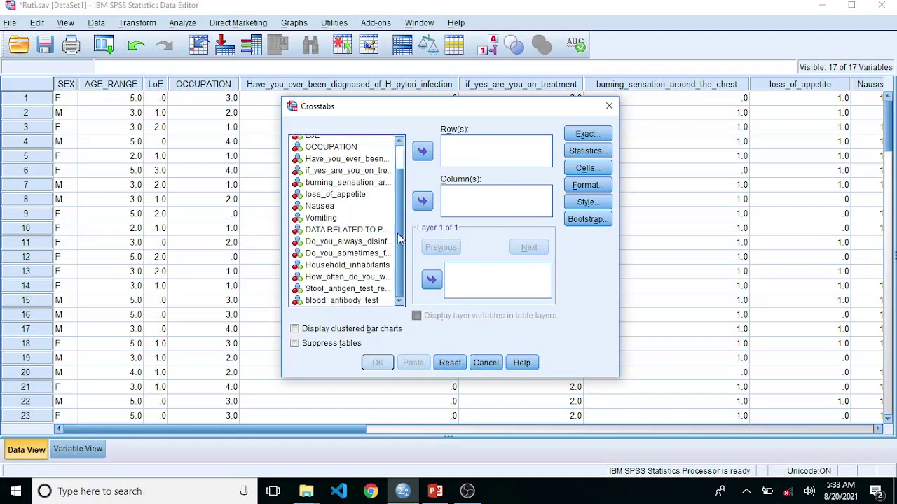
left_click(348, 289)
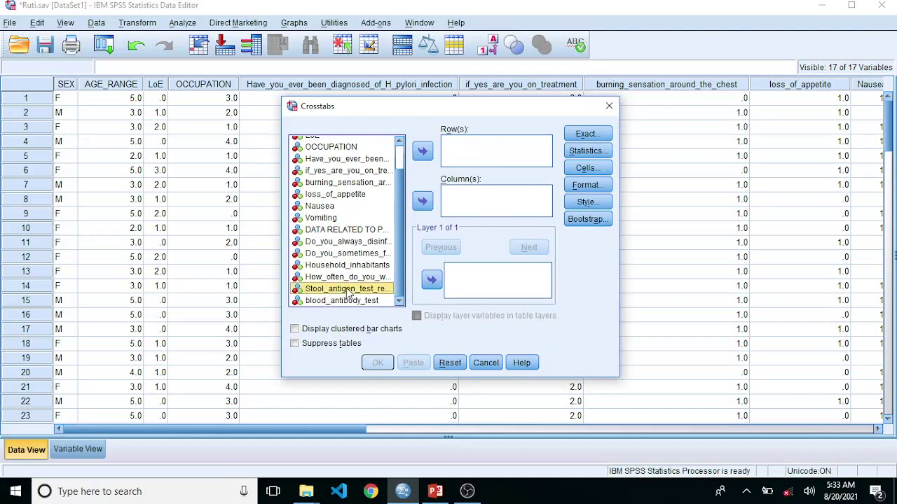
left_click(422, 201)
Step: Add the nine variables from AGE_RANGE through Vomiting as the row variables of the crosstab
scroll(399, 180, "up", 2)
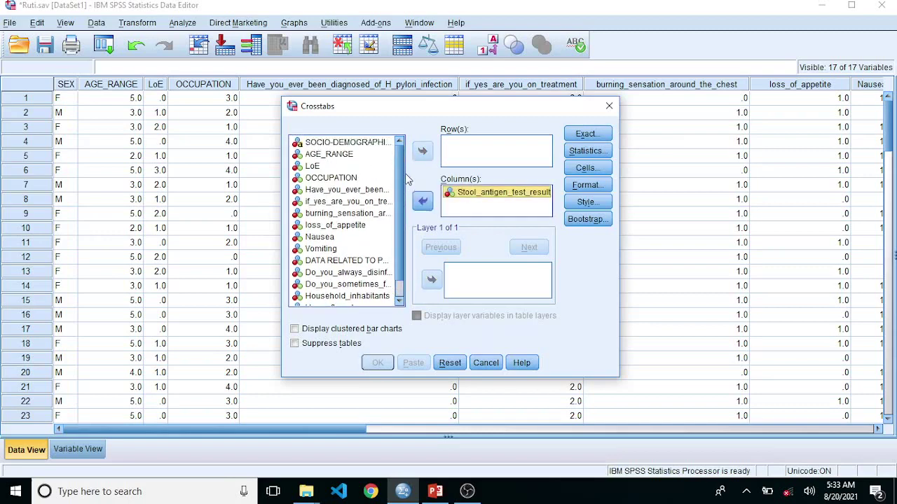
left_click(341, 155)
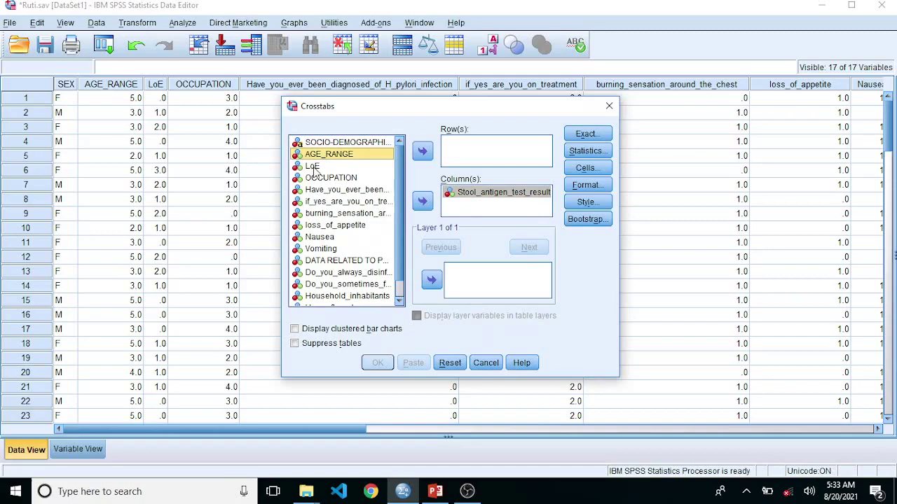
left_click(313, 166, "shift")
left_click(333, 179, "shift")
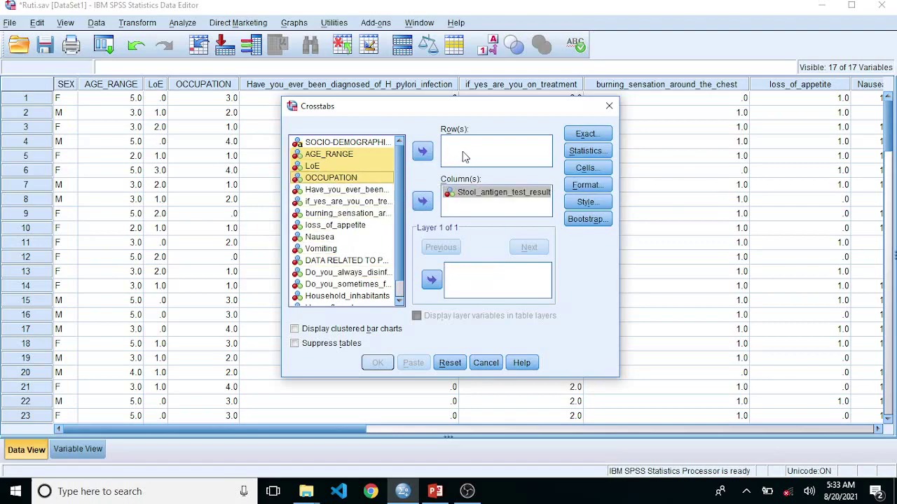
left_click(327, 190, "ctrl")
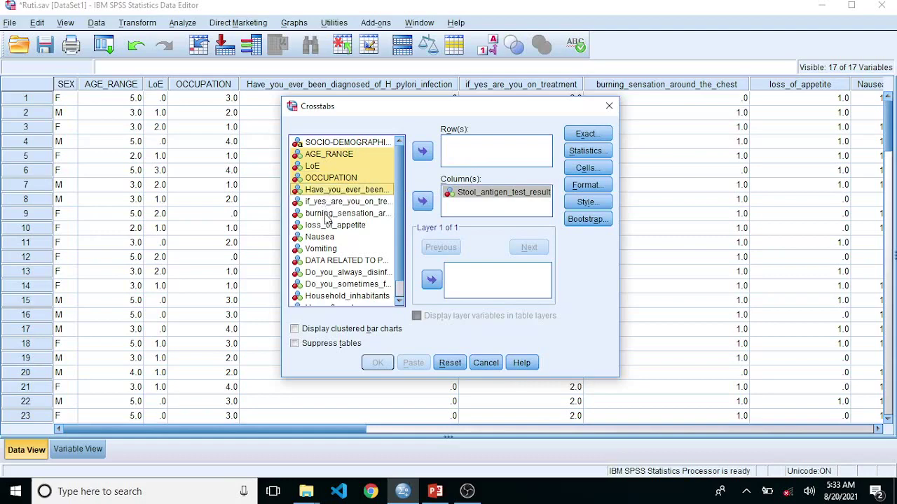
left_click(326, 214, "ctrl")
left_click(330, 237, "ctrl")
left_click(330, 249, "ctrl")
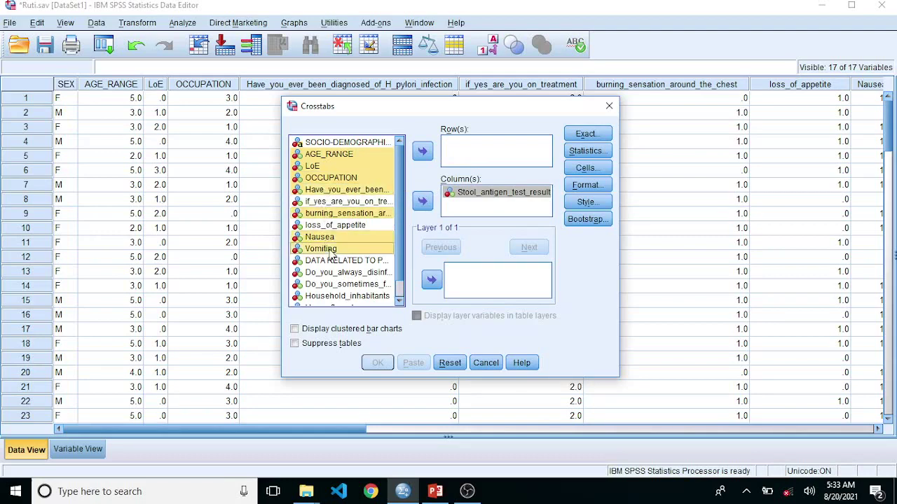
left_click(335, 226, "ctrl")
left_click(340, 202, "ctrl")
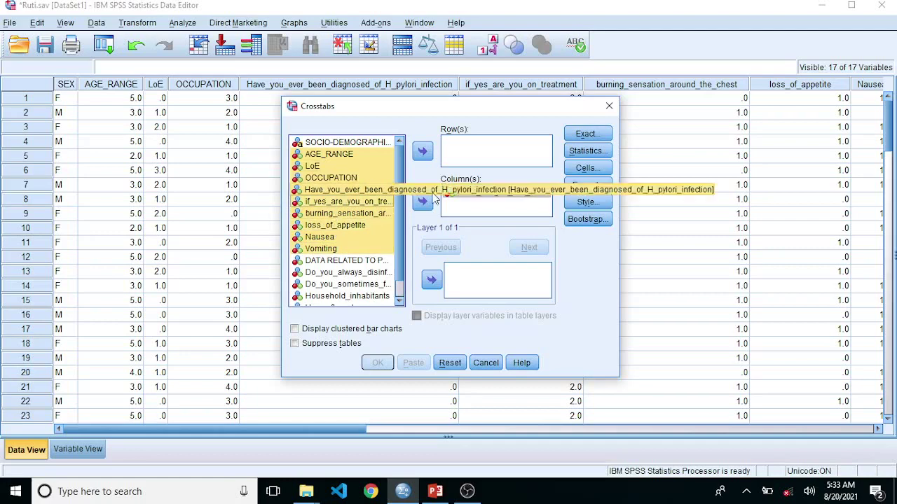
left_click(422, 152)
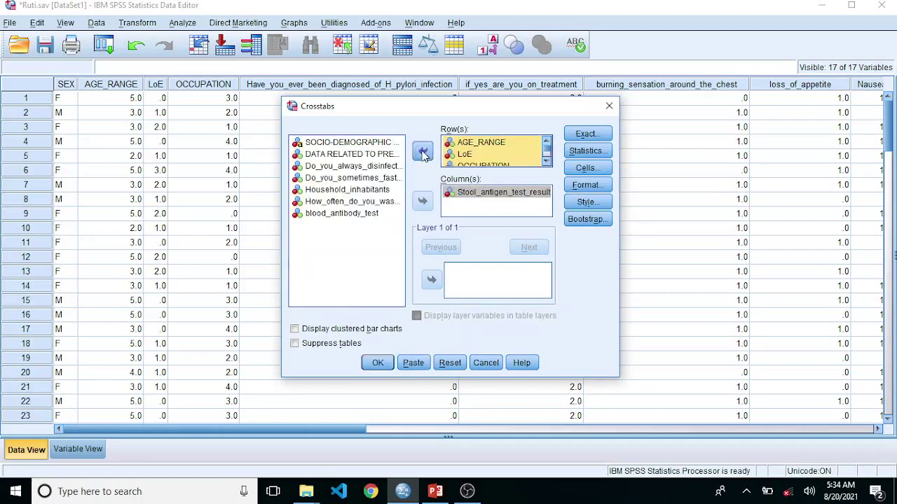
Step: Request the Chi-square and Phi and Cramer's V statistics for the crosstabs
left_click(584, 151)
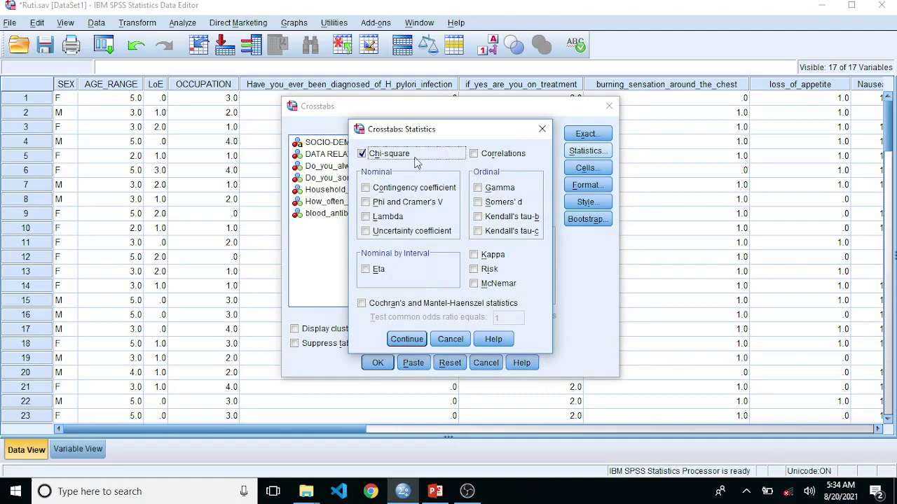
left_click(365, 203)
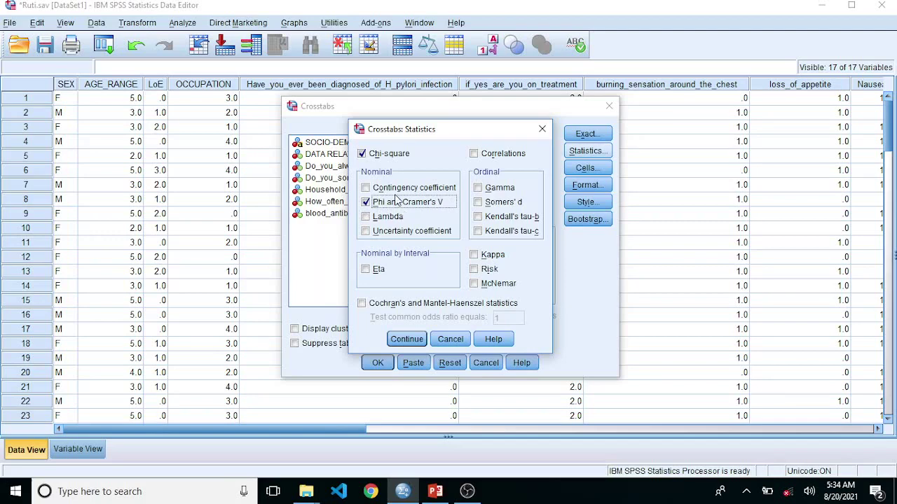
left_click(406, 340)
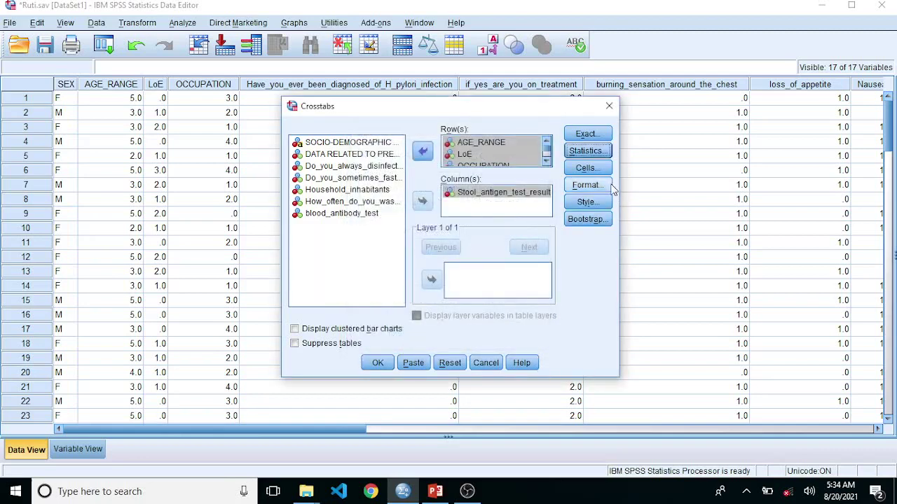
Step: Add row percentages alongside the observed counts in the table cells and run the crosstabs
left_click(589, 168)
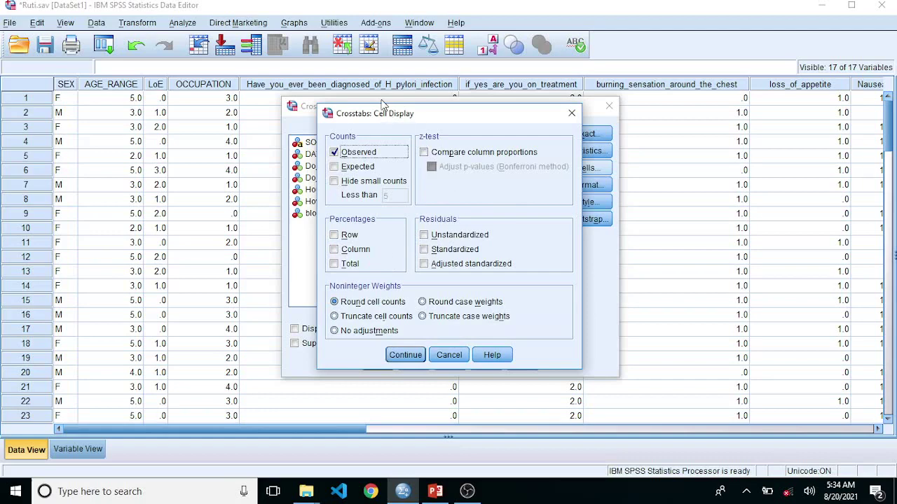
left_click(337, 238)
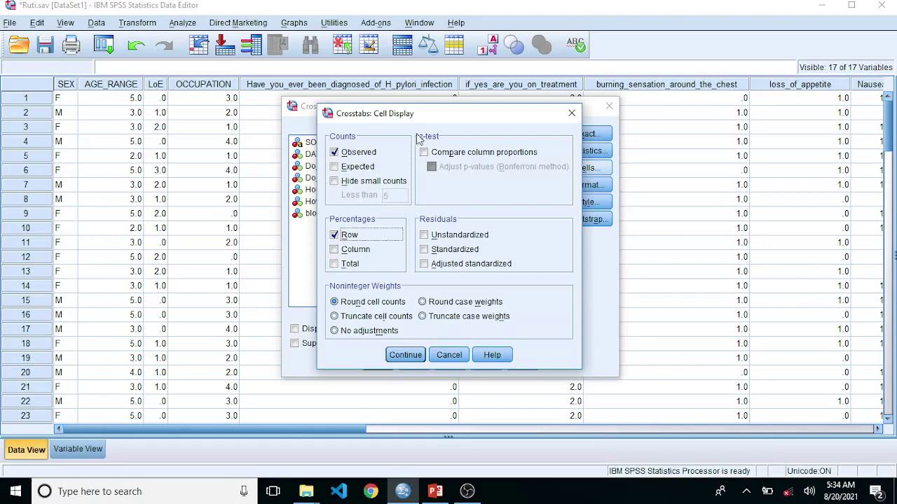
left_click_drag(433, 116, 420, 272)
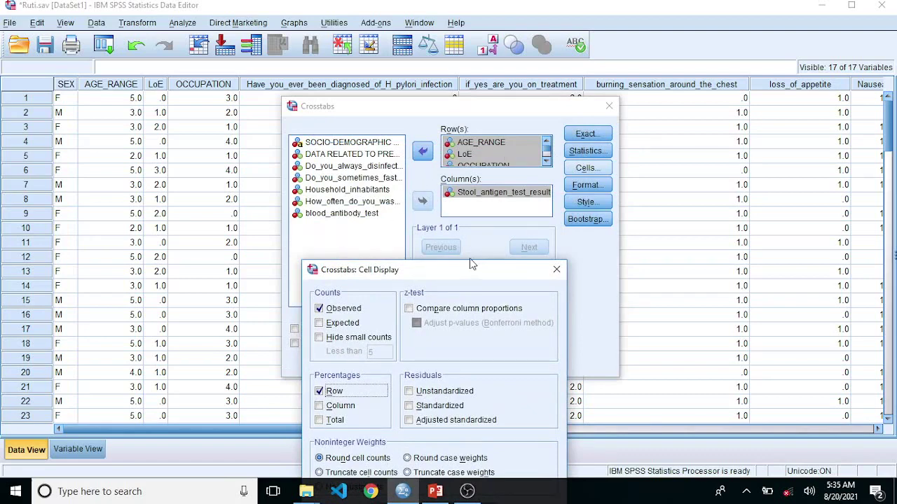
left_click_drag(460, 272, 489, 124)
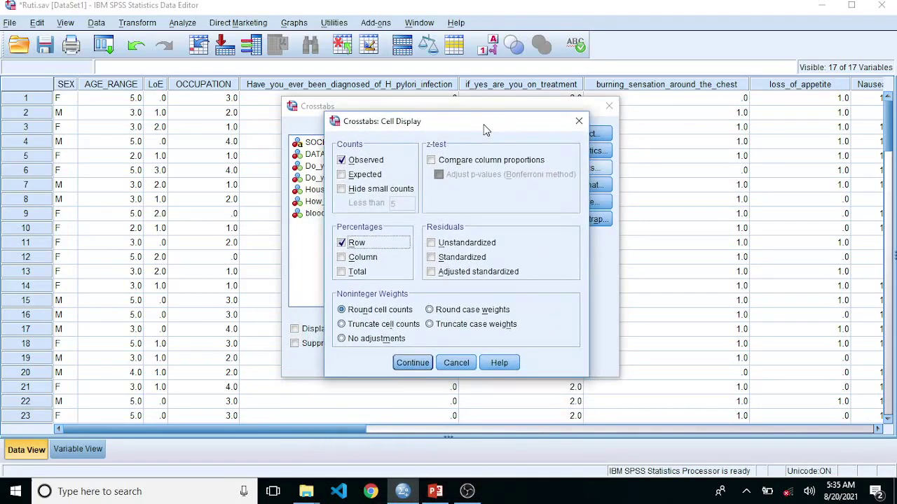
left_click(411, 363)
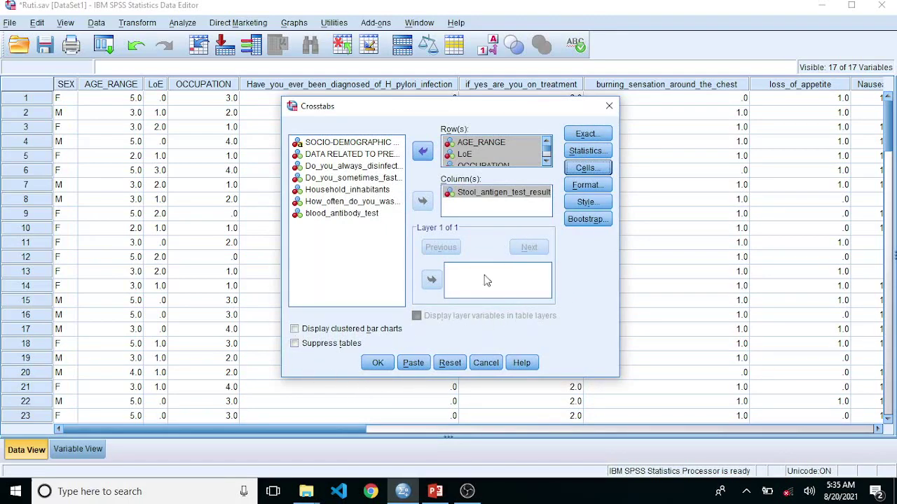
left_click(378, 363)
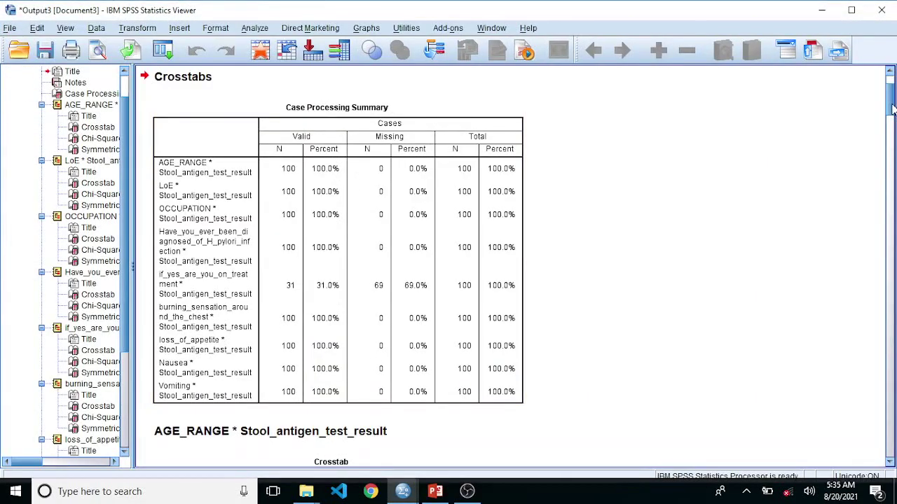
Step: Examine the case processing summary and the crosstab and chi-square results for AGE_RANGE and OCCUPATION against the stool antigen test
left_click_drag(891, 103, 890, 106)
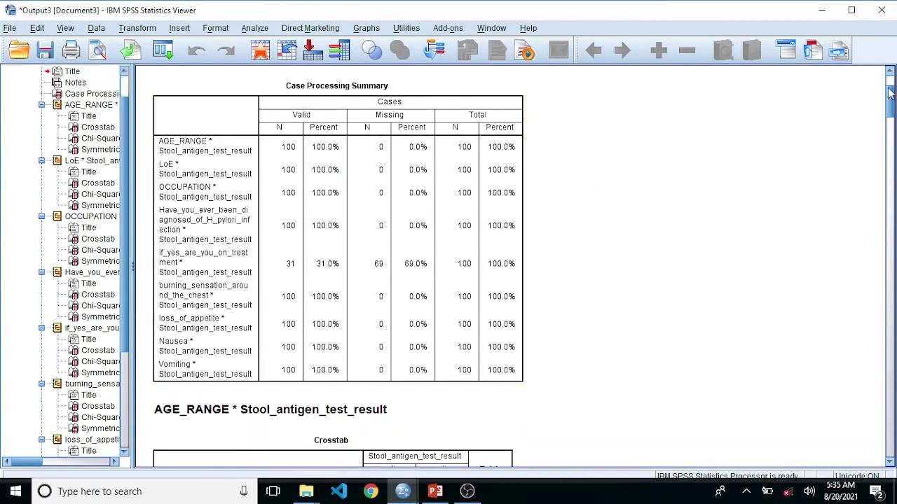
left_click_drag(891, 94, 892, 108)
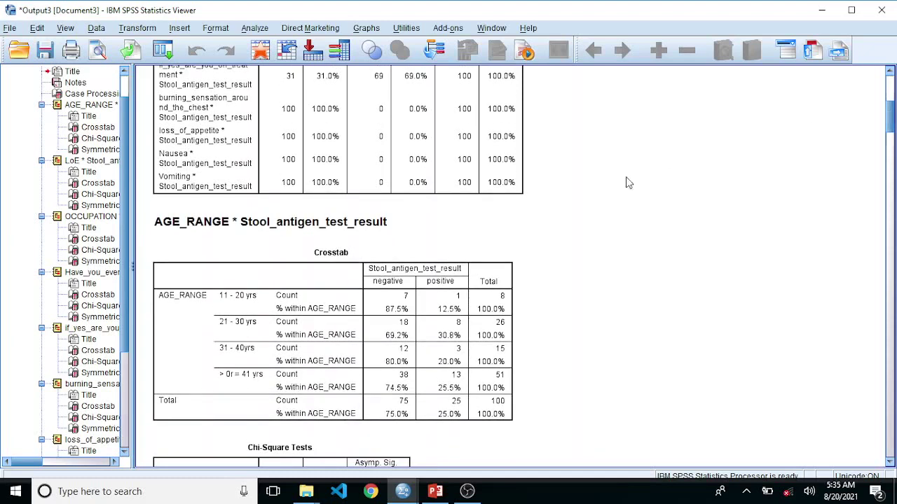
left_click(504, 300)
left_click_drag(892, 121, 892, 130)
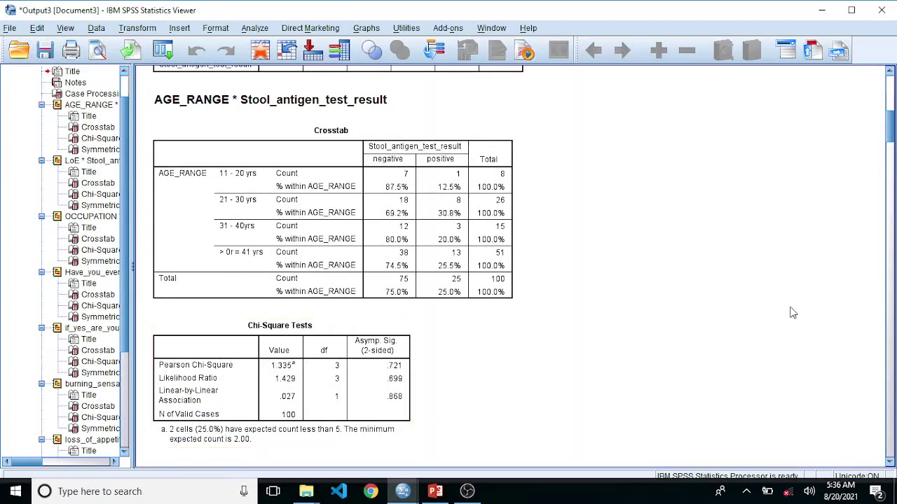
left_click_drag(887, 124, 895, 202)
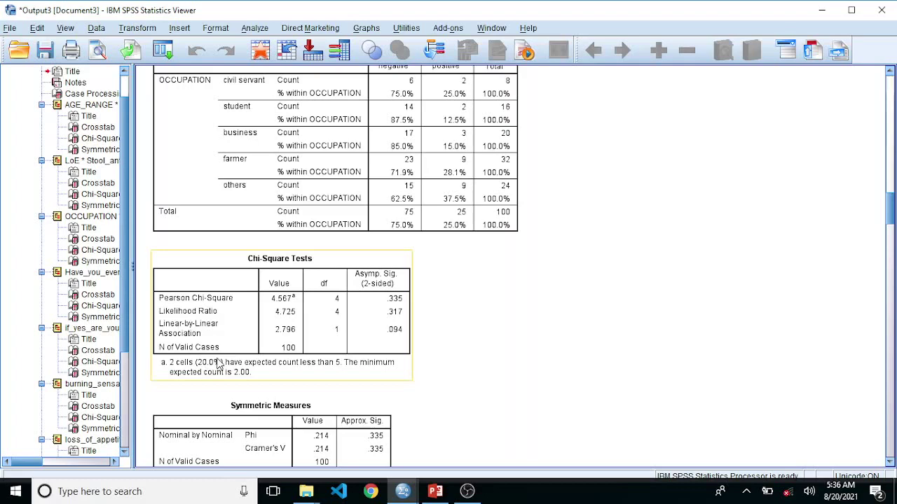
left_click(492, 356)
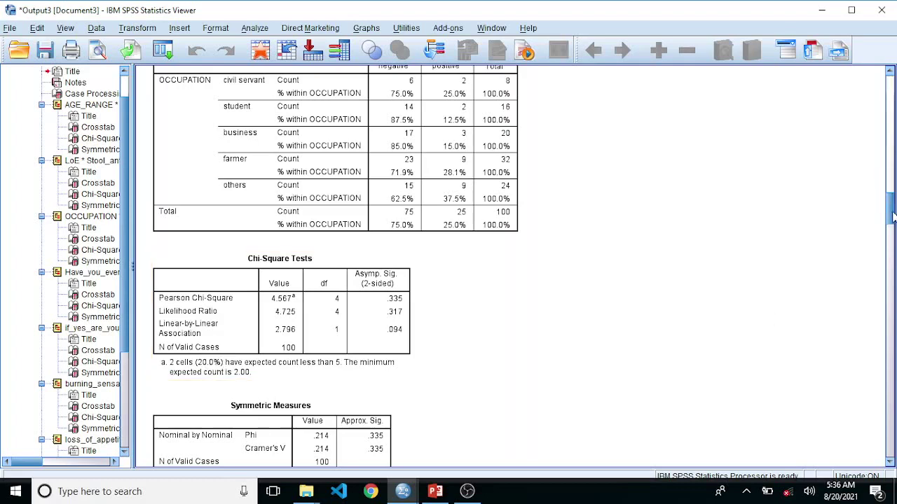
Step: Examine the crosstab and chi-square results, including Fisher's Exact Test, for previous H. pylori diagnosis and for being on treatment
left_click_drag(892, 218, 891, 258)
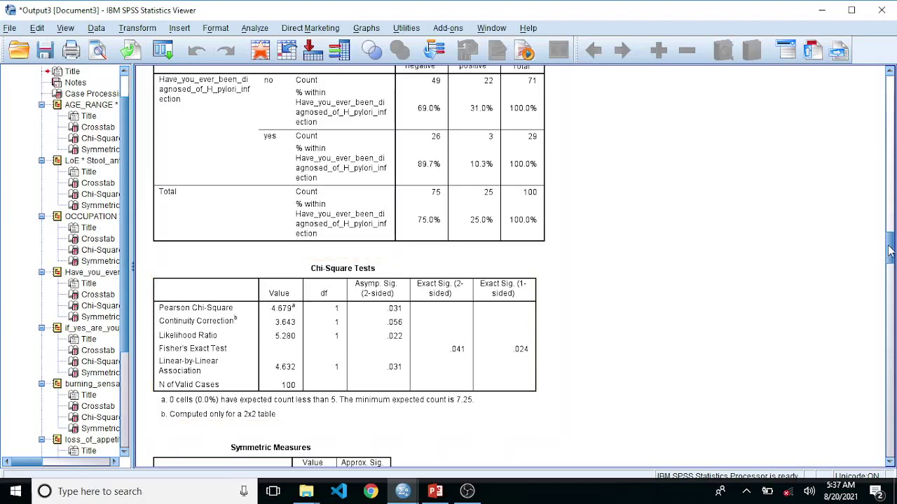
left_click_drag(891, 252, 890, 245)
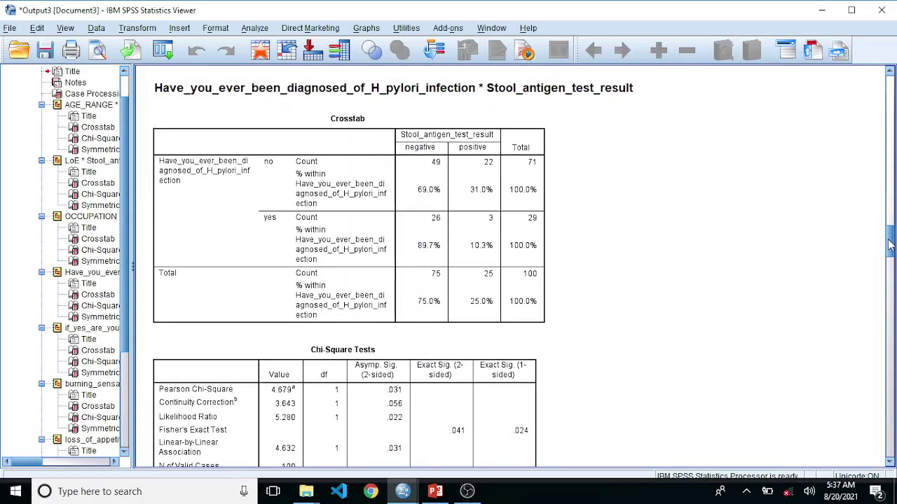
mouse_move(889, 245)
left_mouse_down()
mouse_move(890, 255)
mouse_move(881, 233)
left_mouse_up()
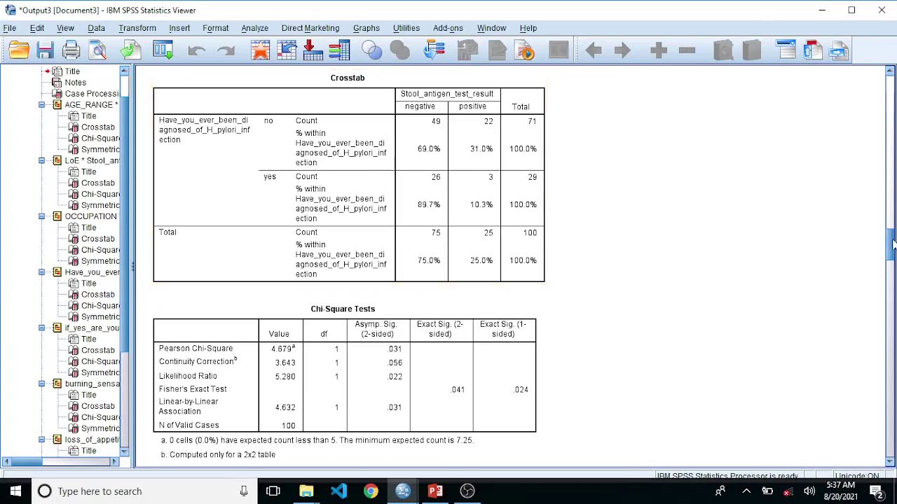
scroll(894, 242, "down", 3)
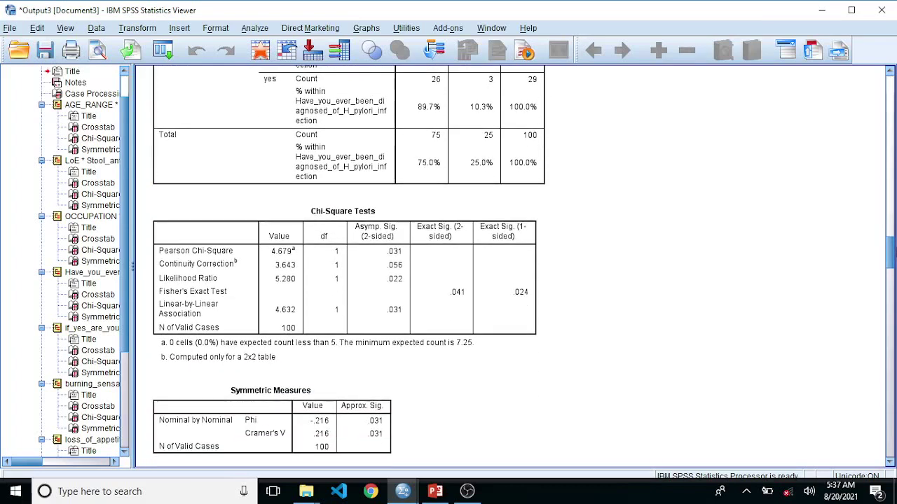
scroll(893, 242, "down", 11)
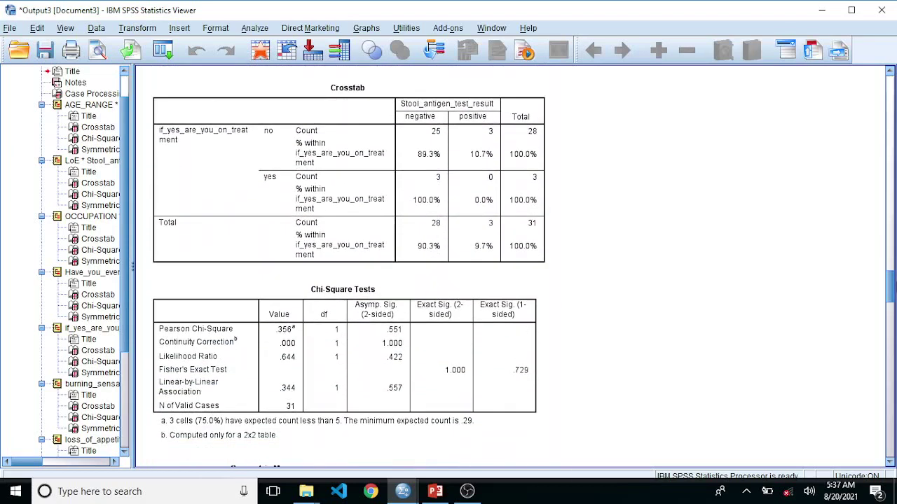
scroll(702, 341, "down", 1)
left_click(348, 395)
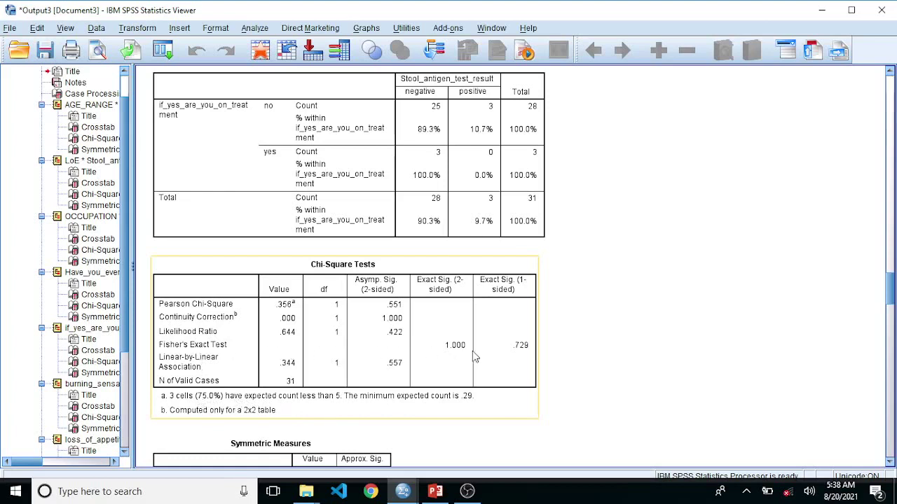
left_click(770, 337)
Step: Return to the AGE_RANGE results and review the CROSSTABS syntax and summary at the start of the output
left_click_drag(888, 290, 891, 129)
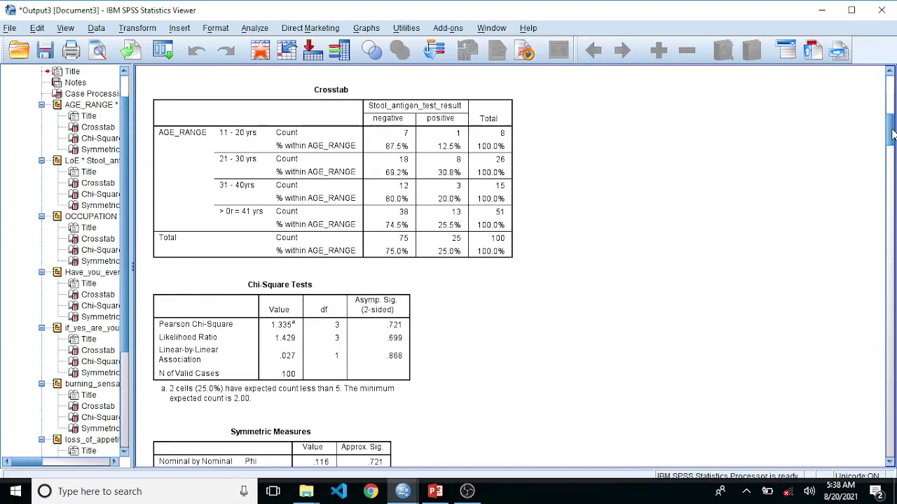
left_click_drag(892, 133, 893, 92)
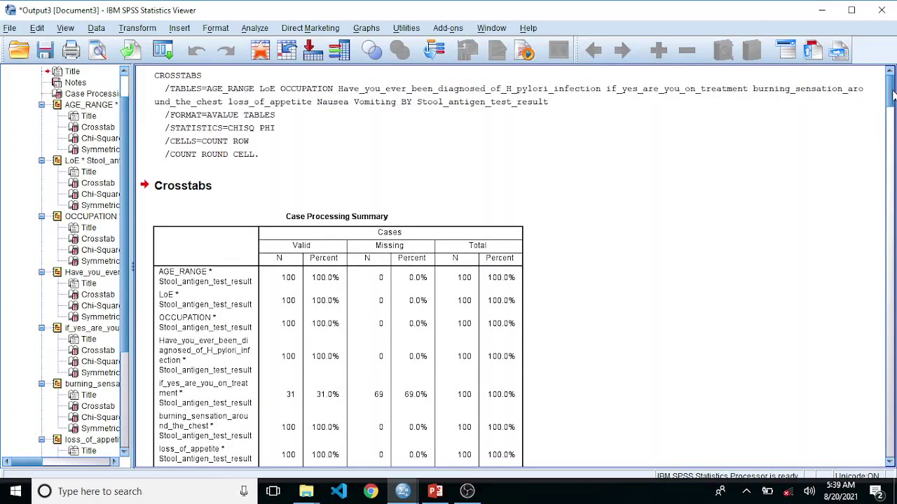
mouse_move(893, 94)
left_mouse_down()
mouse_move(893, 127)
mouse_move(891, 93)
left_mouse_up()
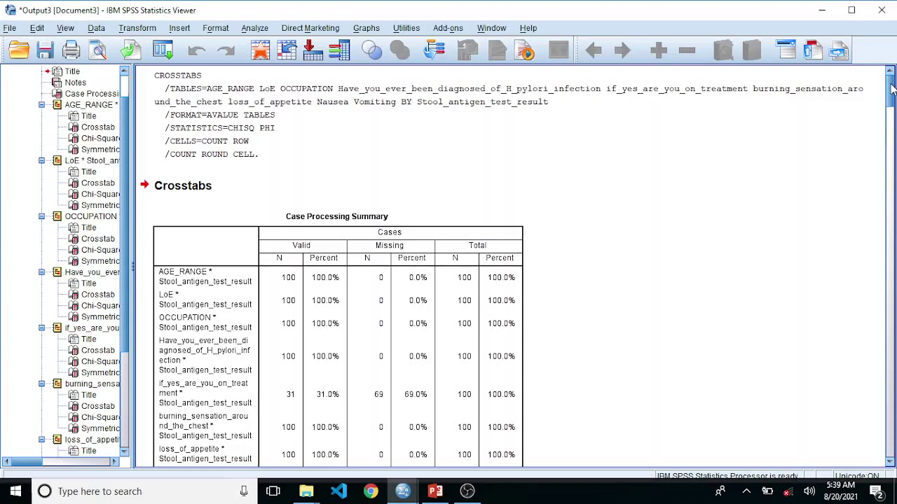